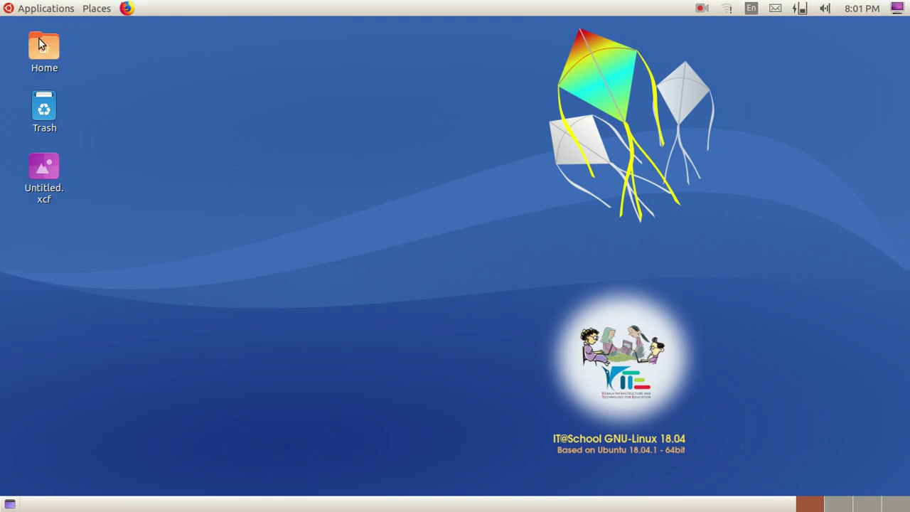
Launch GIMP from the Graphics applications menu and move its toolbox slightly lower
{"action": "left_click", "coordinate": [64, 10]}
{"action": "mouse_move", "coordinate": [43, 106]}
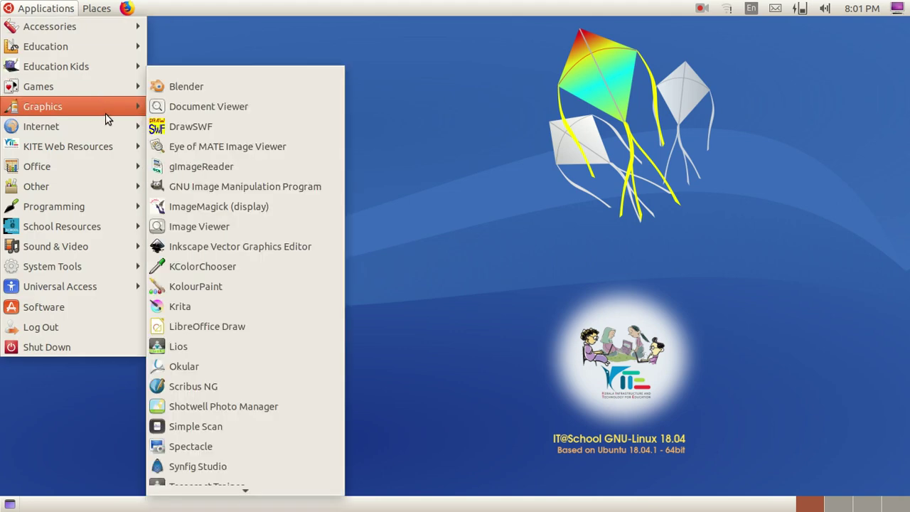
{"action": "left_click", "coordinate": [198, 185]}
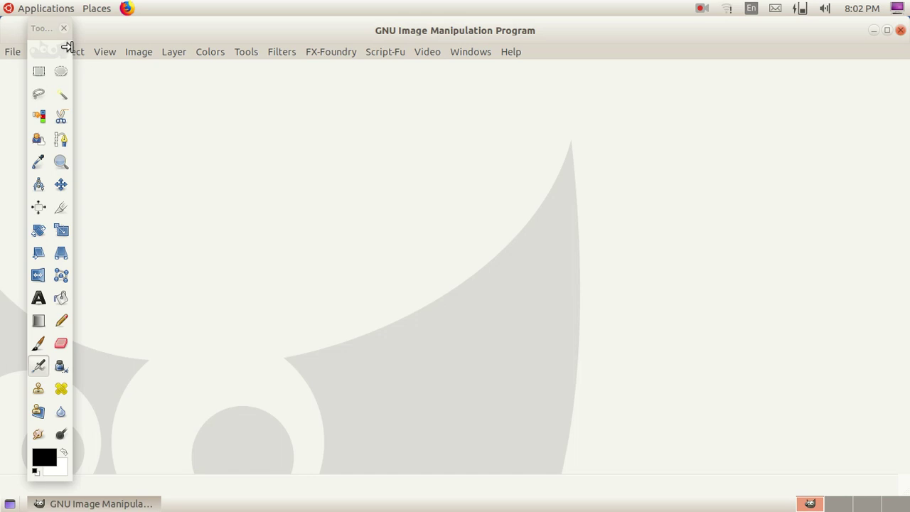
{"action": "left_click_drag", "start_coordinate": [51, 28], "coordinate": [49, 85]}
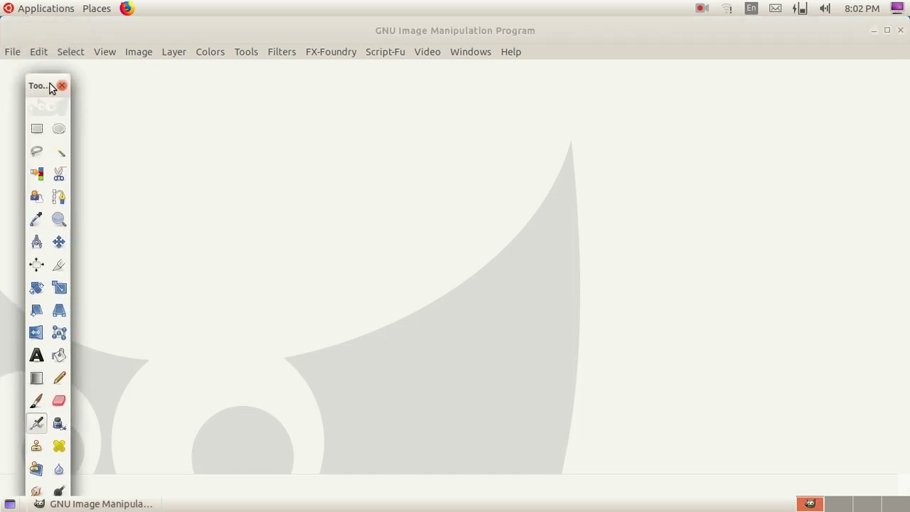
Open Ploughing.jpg from School_Resources > Standard_8 > Image_editing in the home folder
{"action": "left_click", "coordinate": [12, 55]}
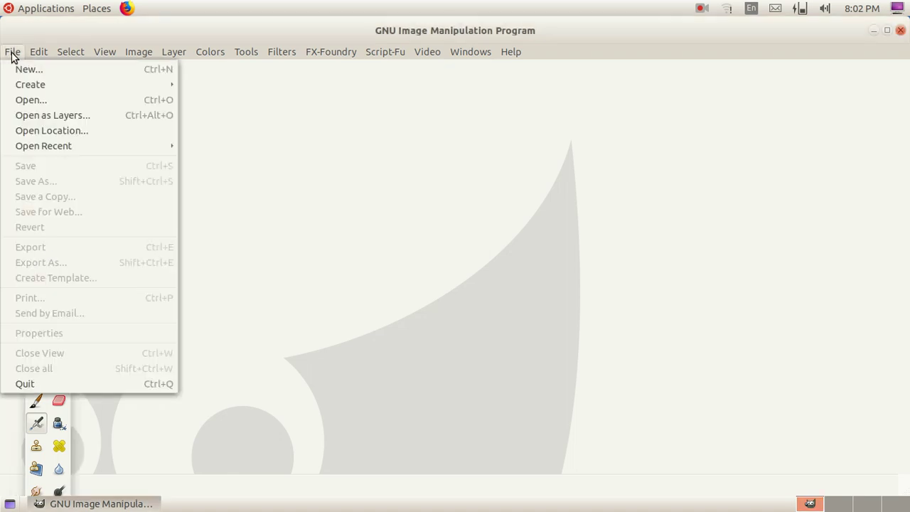
{"action": "left_click", "coordinate": [48, 105]}
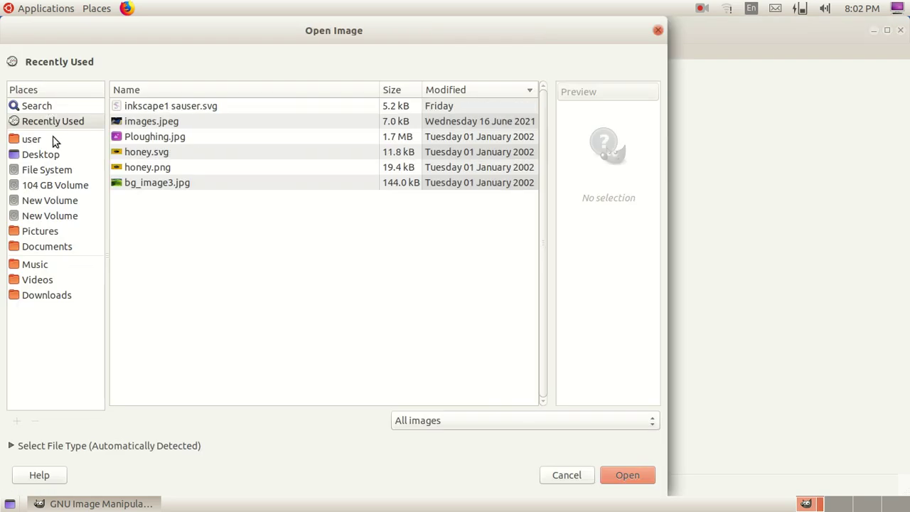
{"action": "left_click", "coordinate": [48, 140]}
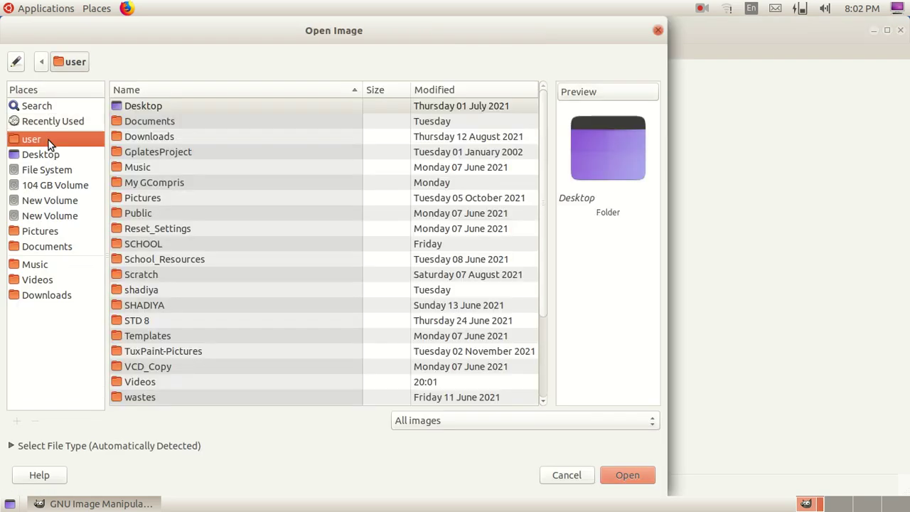
{"action": "left_click", "coordinate": [196, 258]}
{"action": "double_click", "coordinate": [195, 258]}
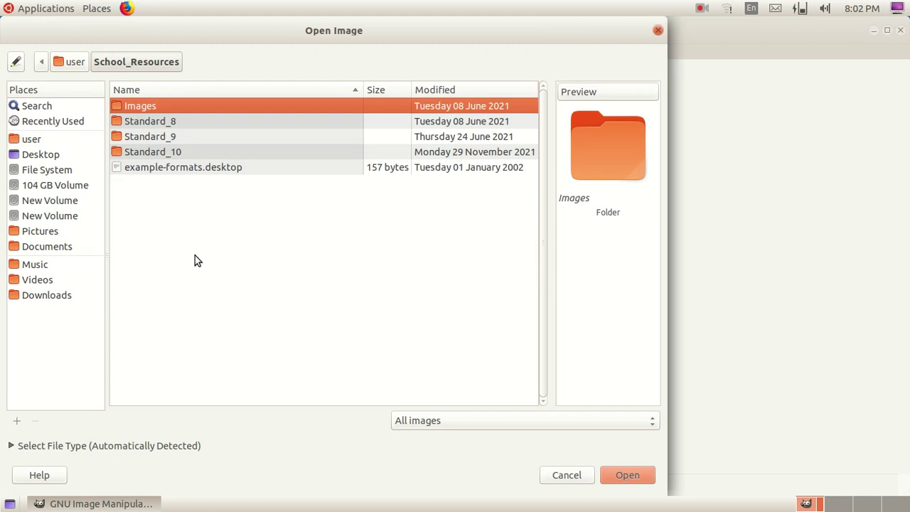
{"action": "left_click", "coordinate": [150, 122]}
{"action": "double_click", "coordinate": [150, 122]}
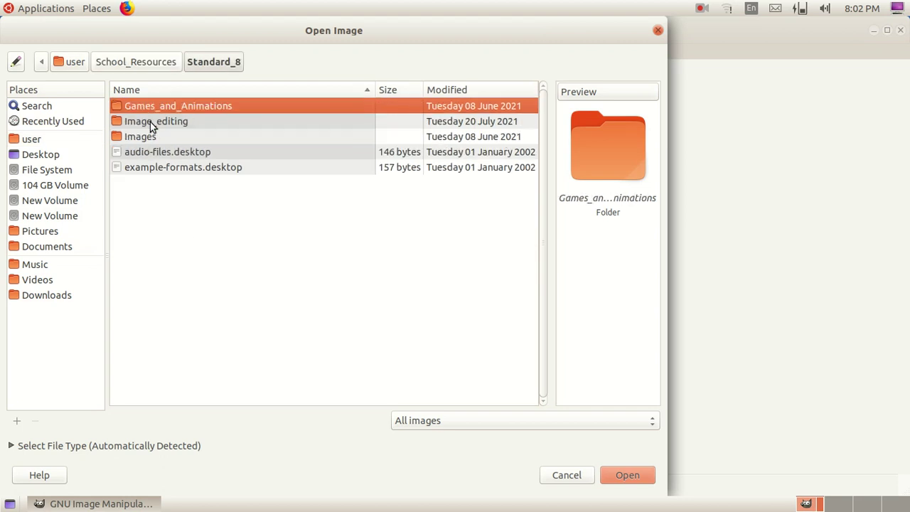
{"action": "double_click", "coordinate": [157, 125]}
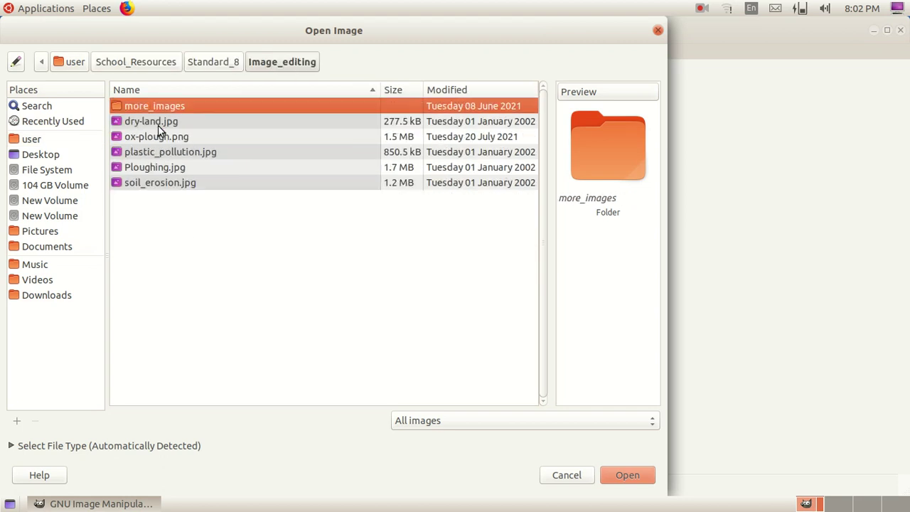
{"action": "double_click", "coordinate": [162, 171]}
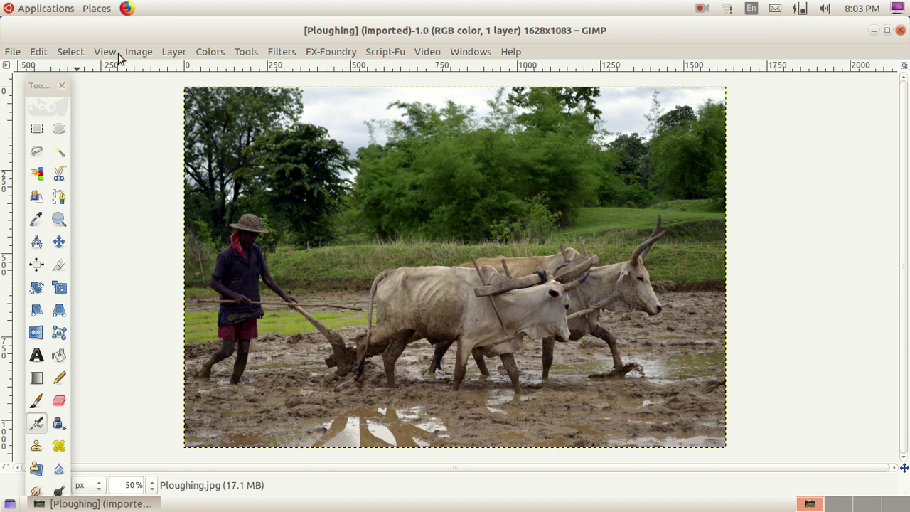
Duplicate the ploughing photo, minimize the original, and maximize the untitled copy
{"action": "left_click", "coordinate": [139, 55]}
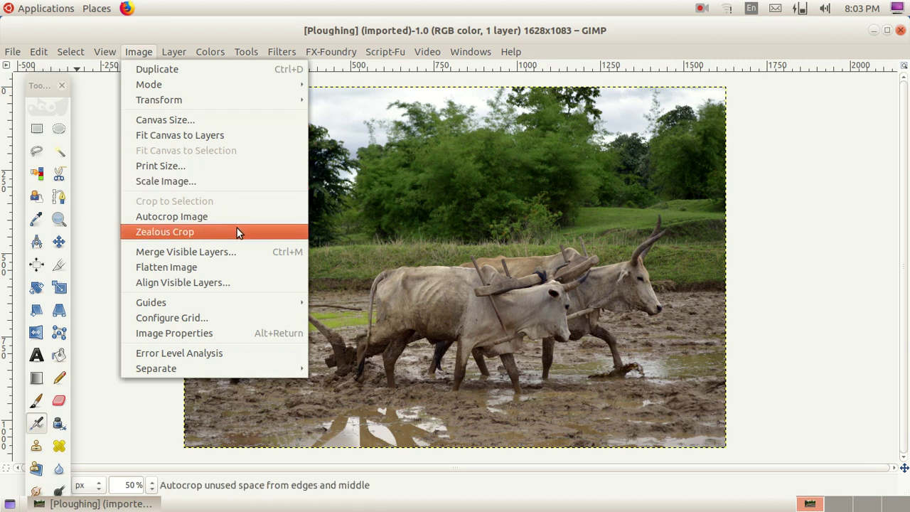
{"action": "left_click", "coordinate": [269, 71]}
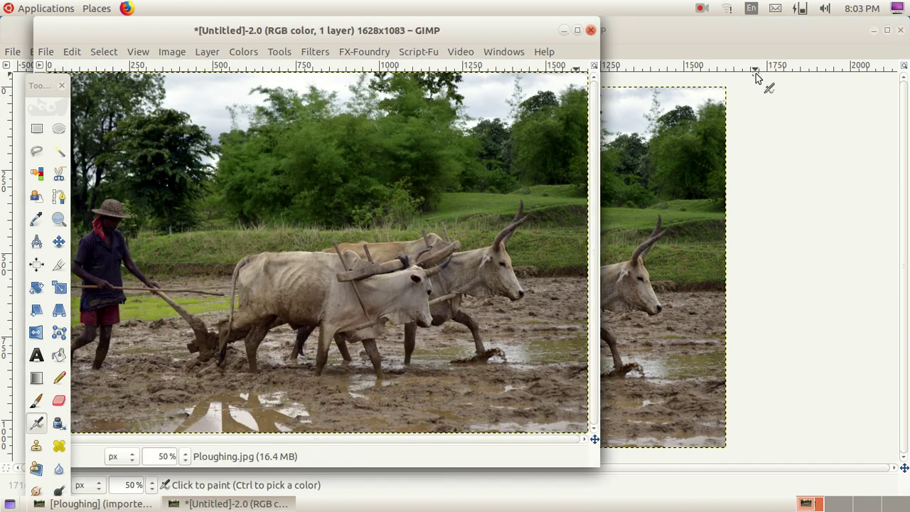
{"action": "left_click", "coordinate": [875, 31]}
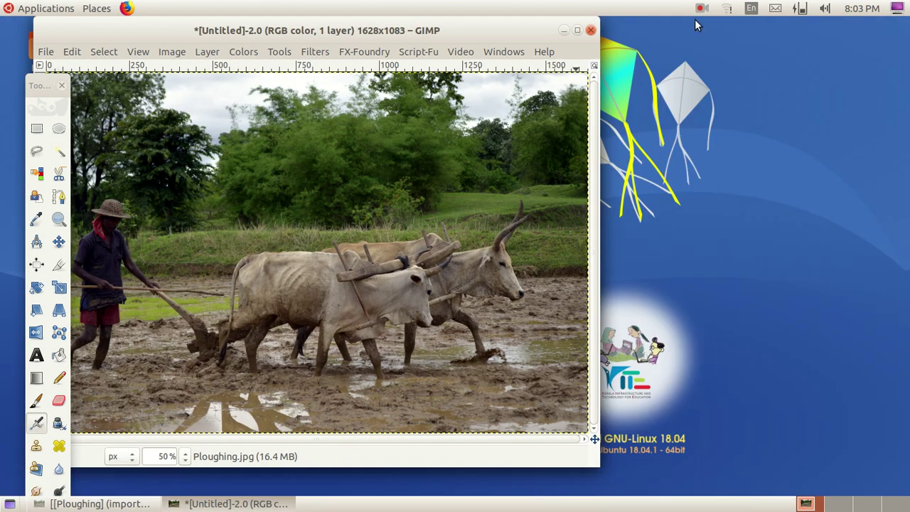
{"action": "left_click", "coordinate": [576, 30]}
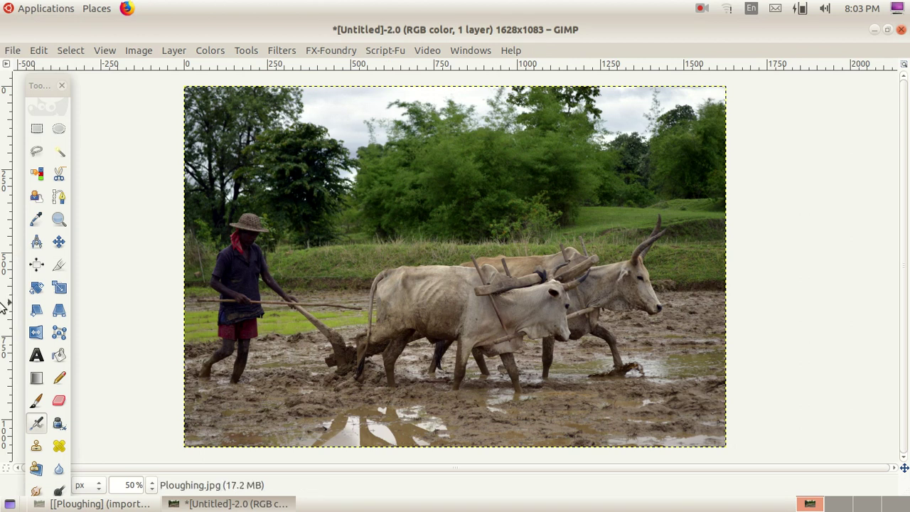
Crop the duplicate to a rectangle around the two oxen and plough
{"action": "left_click", "coordinate": [57, 264]}
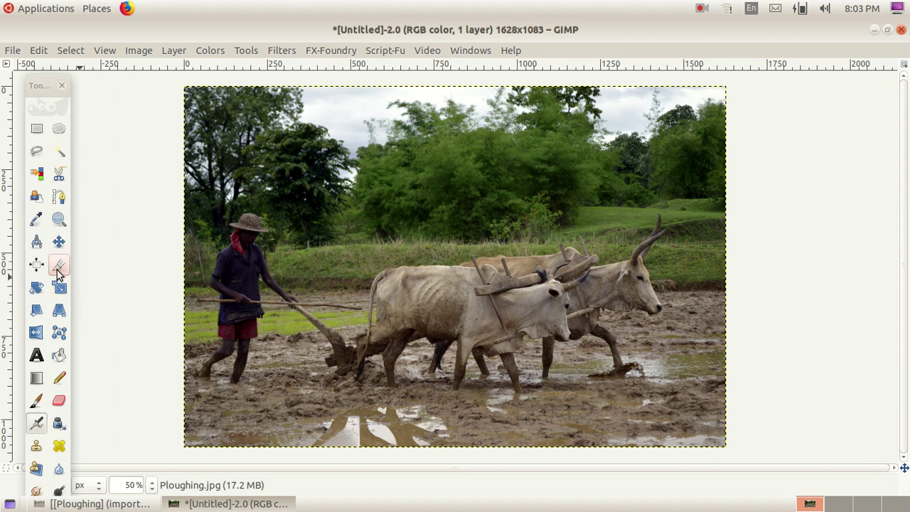
{"action": "left_click", "coordinate": [59, 270]}
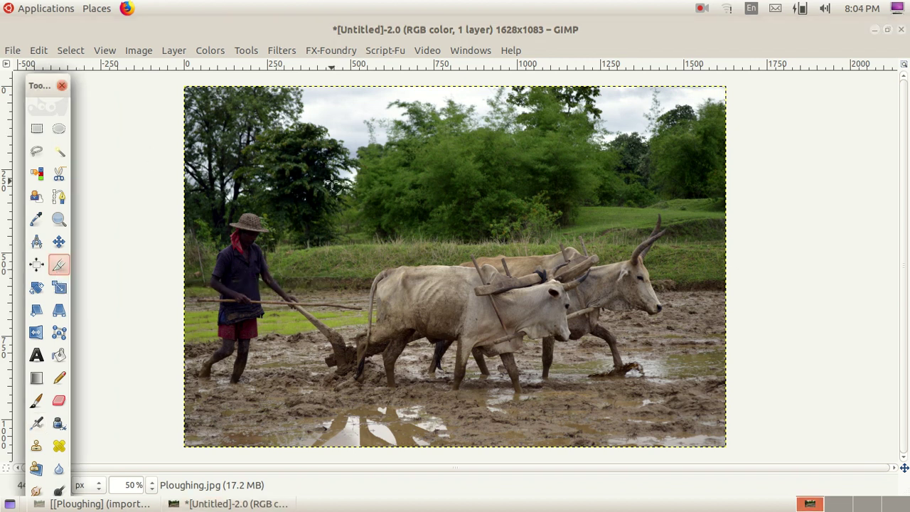
{"action": "mouse_move", "coordinate": [327, 205]}
{"action": "left_mouse_down"}
{"action": "mouse_move", "coordinate": [564, 423]}
{"action": "mouse_move", "coordinate": [686, 420]}
{"action": "left_mouse_up"}
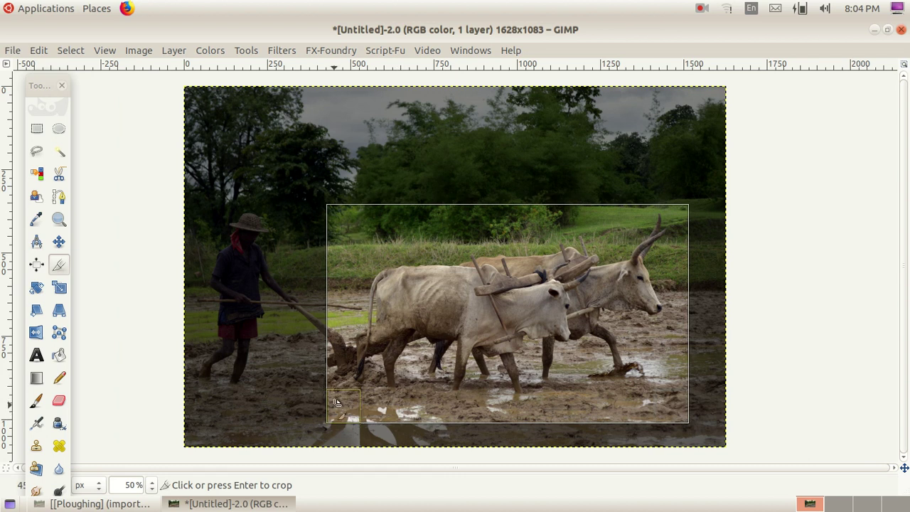
{"action": "mouse_move", "coordinate": [343, 406]}
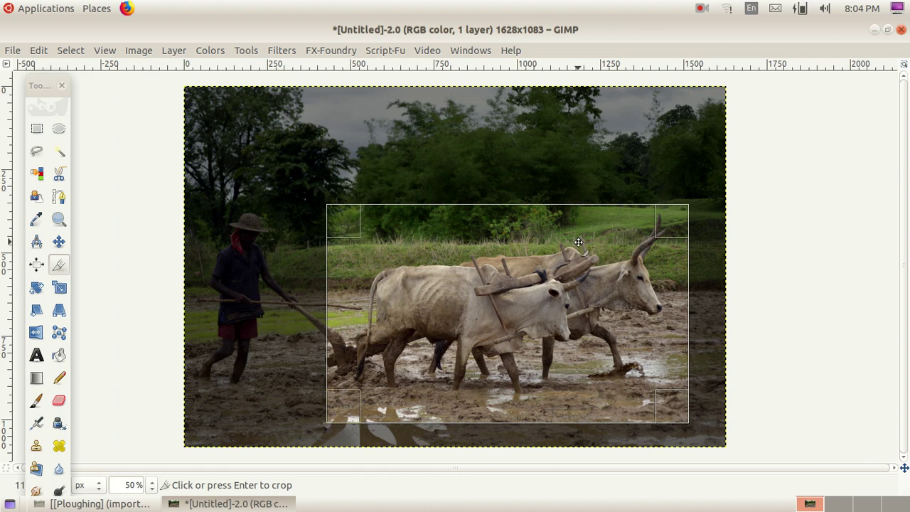
{"action": "left_click", "coordinate": [579, 243]}
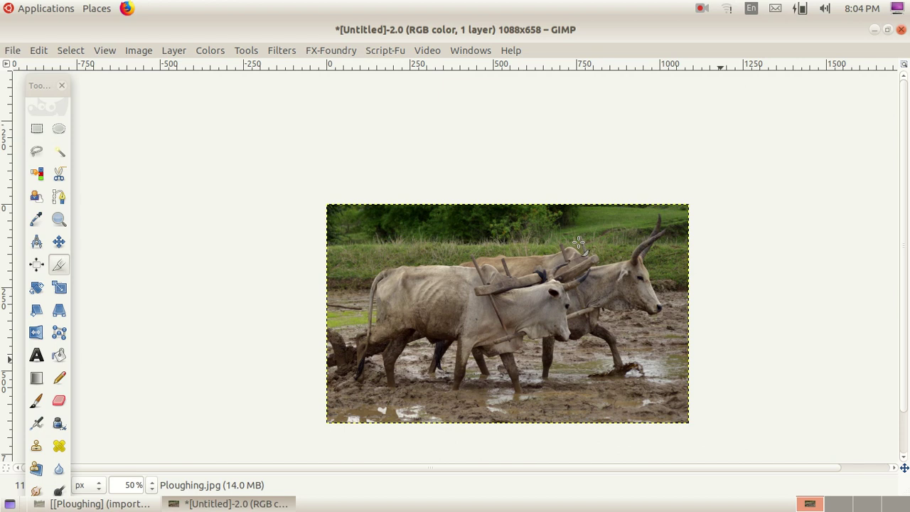
{"action": "left_click", "coordinate": [13, 56]}
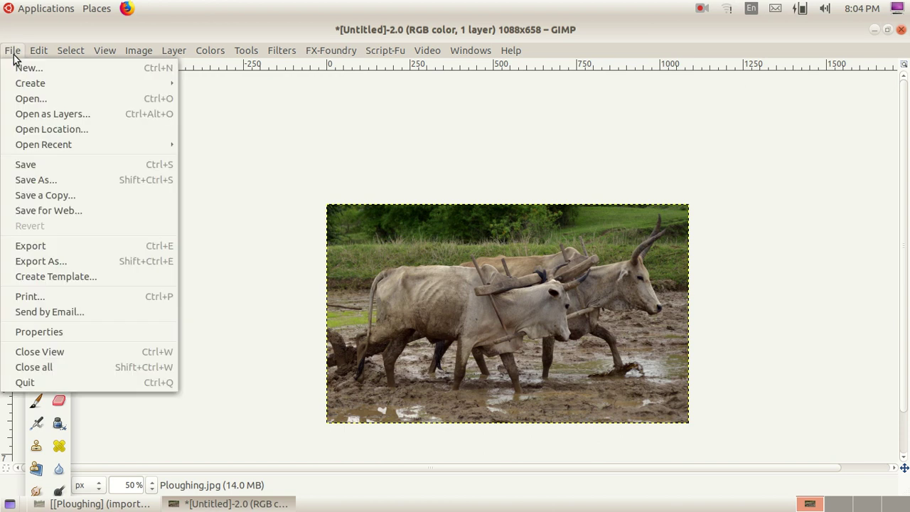
{"action": "left_click", "coordinate": [62, 164]}
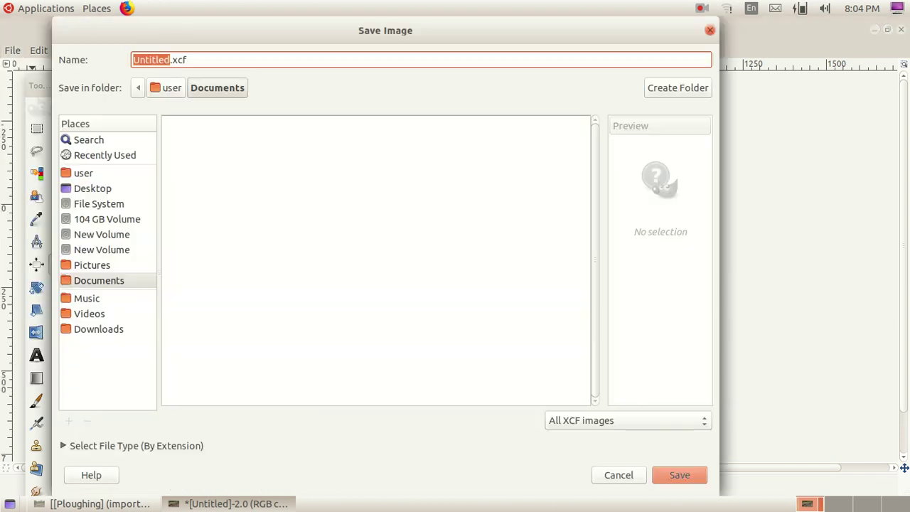
{"action": "left_click", "coordinate": [92, 175]}
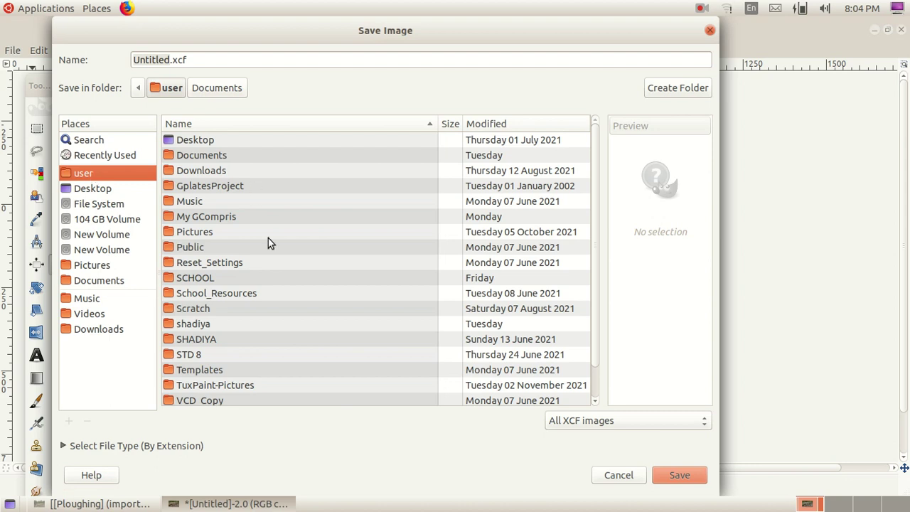
{"action": "double_click", "coordinate": [228, 279]}
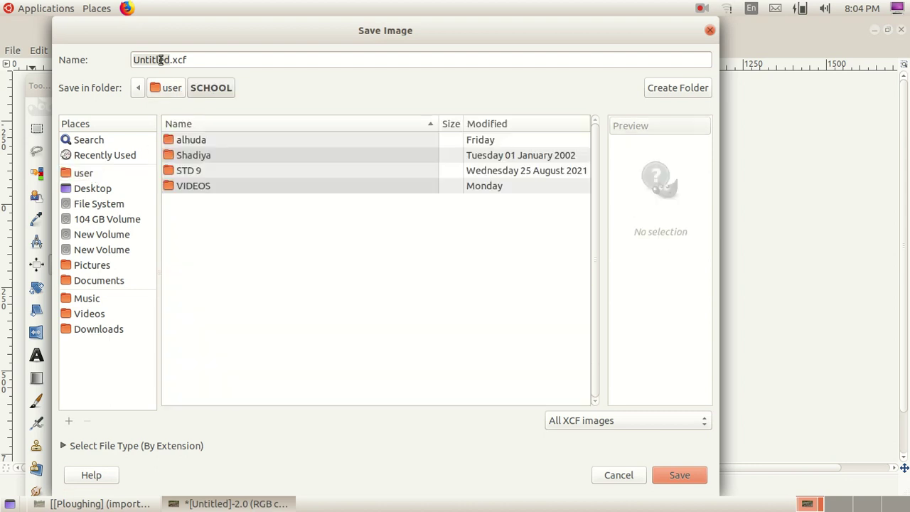
{"action": "double_click", "coordinate": [167, 62]}
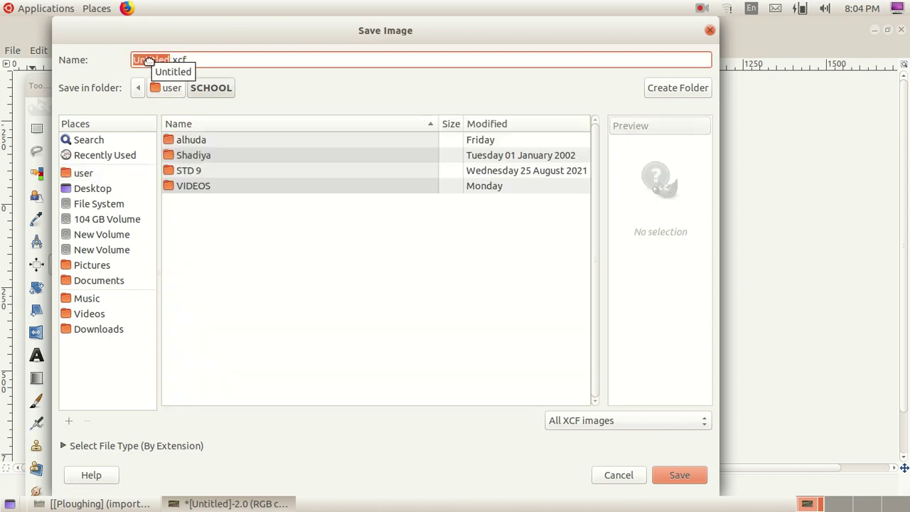
{"action": "type", "text": "sam"}
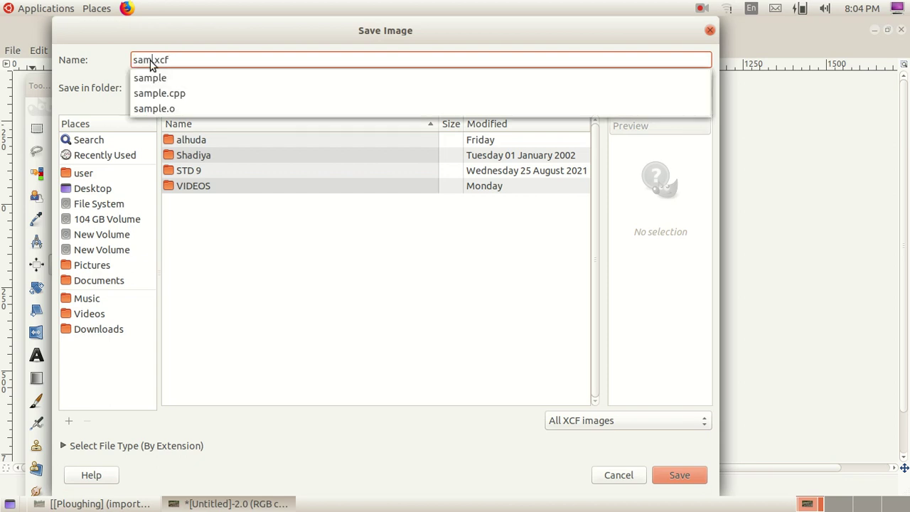
{"action": "type", "text": "ple"}
{"action": "left_click", "coordinate": [691, 478]}
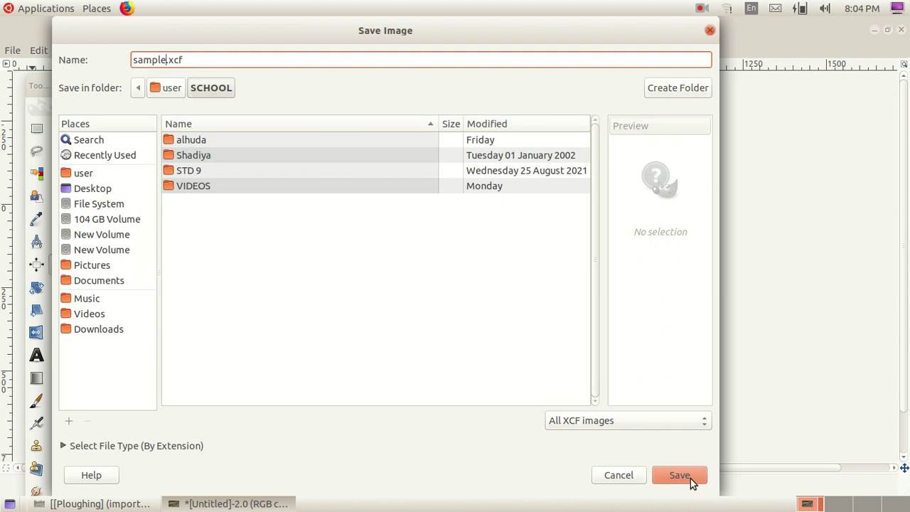
{"action": "left_click", "coordinate": [679, 474]}
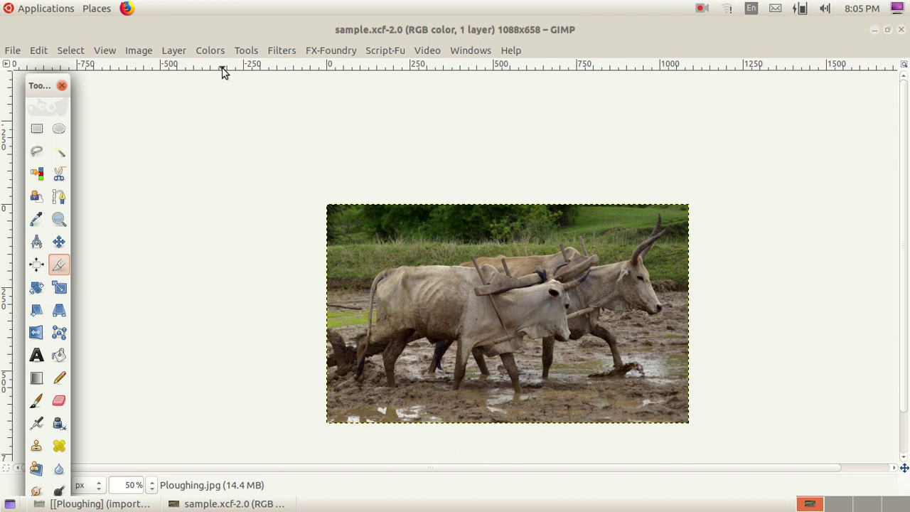
In Scale Image, lower the width to 1079 pixels, height following to 653
{"action": "left_click", "coordinate": [135, 51]}
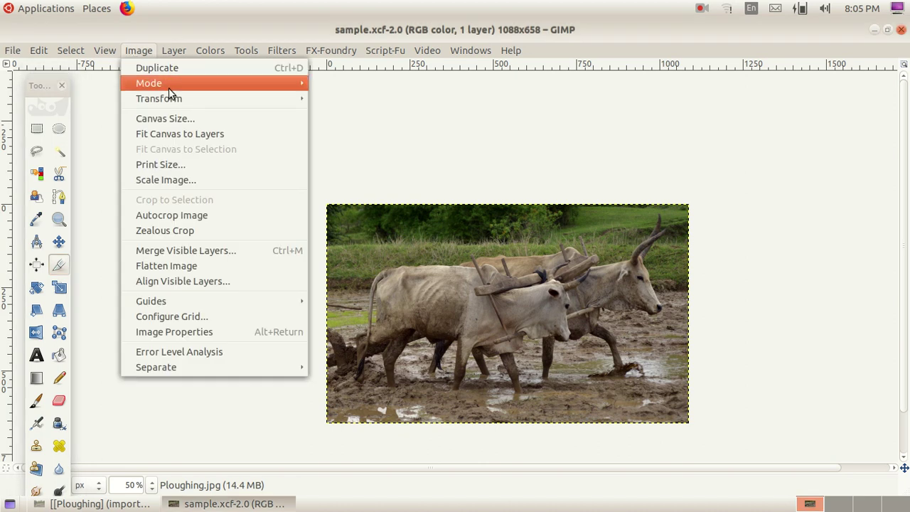
{"action": "left_click", "coordinate": [197, 178]}
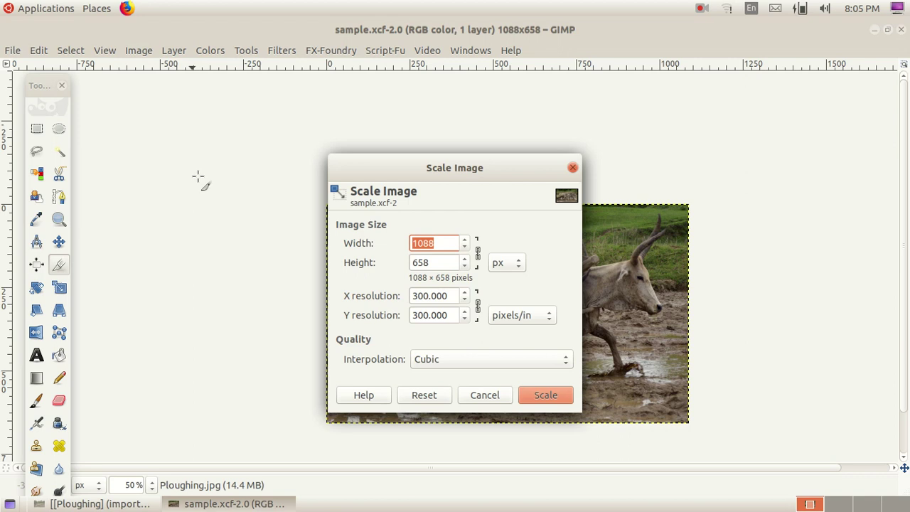
{"action": "left_click_drag", "start_coordinate": [376, 163], "coordinate": [199, 124]}
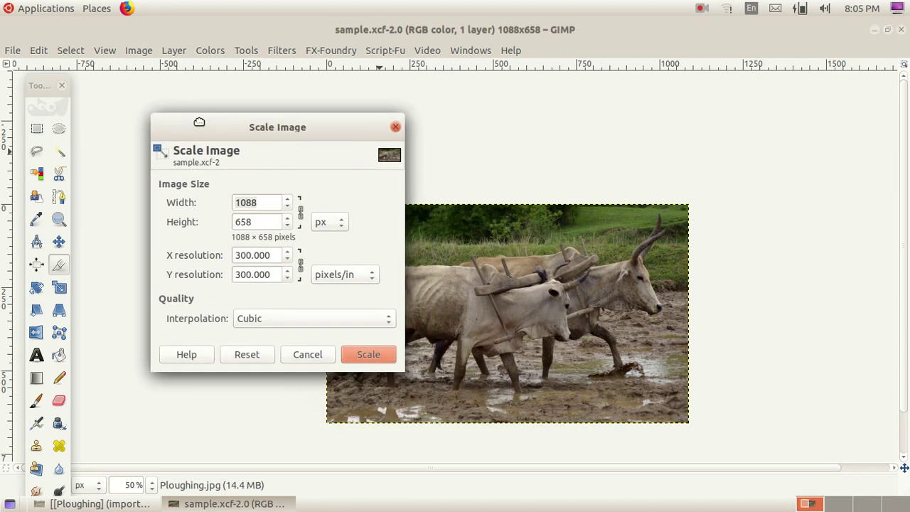
{"action": "left_click", "coordinate": [290, 209]}
{"action": "left_click", "coordinate": [290, 210]}
{"action": "left_click", "coordinate": [290, 210]}
{"action": "left_click", "coordinate": [290, 210]}
{"action": "left_click", "coordinate": [290, 210]}
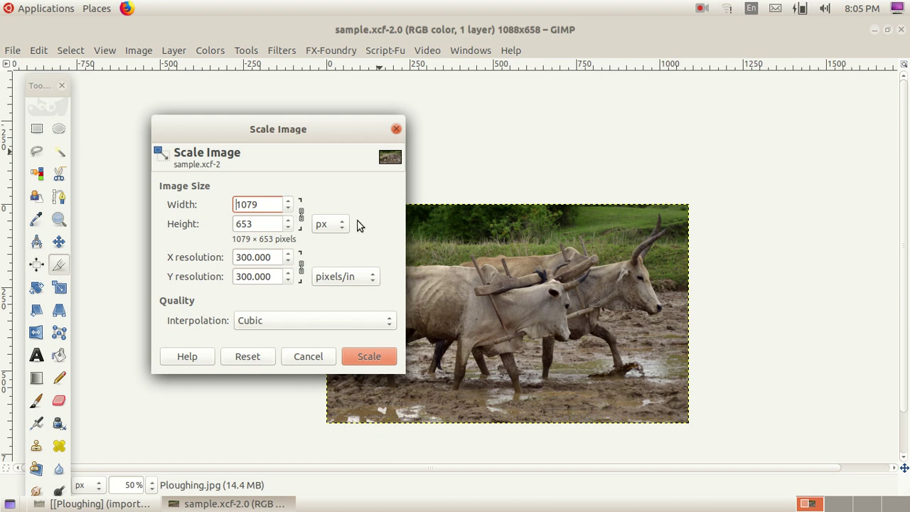
Apply the 1079×653 scaling, save as sample.xcf, and close the image window
{"action": "left_click", "coordinate": [367, 356]}
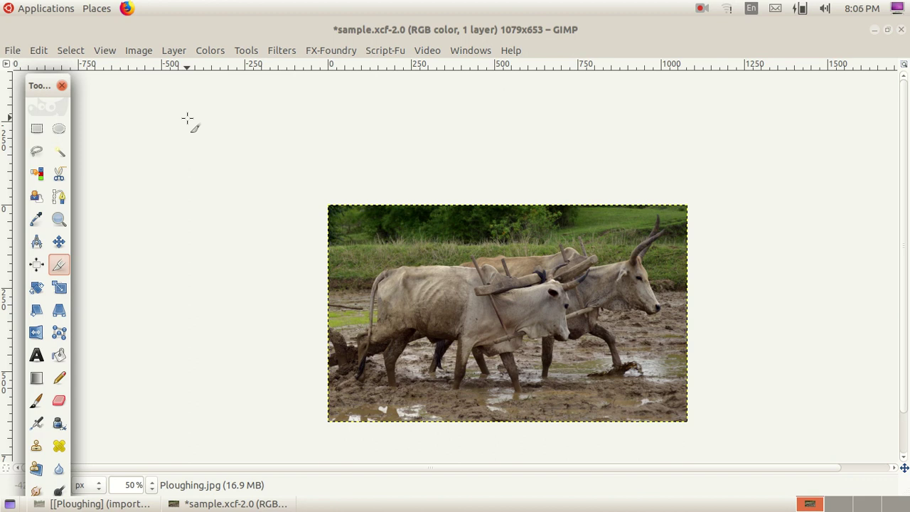
{"action": "left_click", "coordinate": [13, 54]}
{"action": "left_click", "coordinate": [77, 163]}
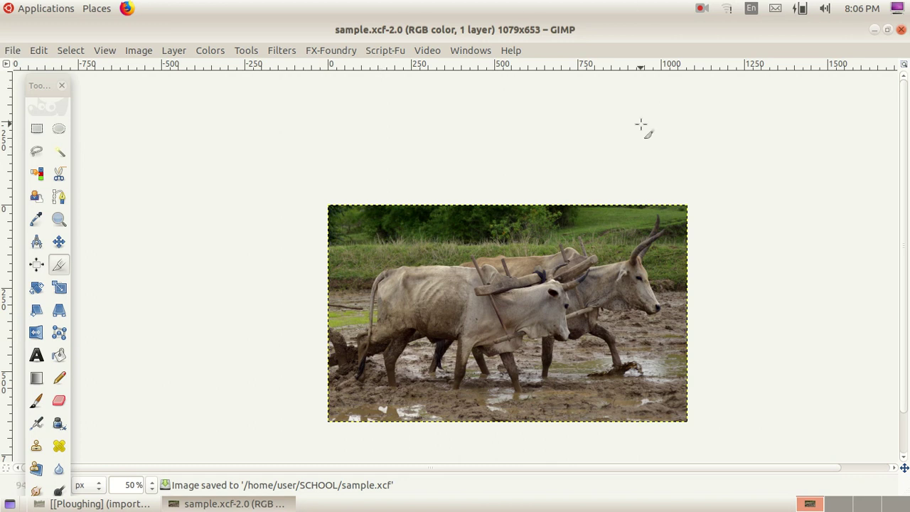
{"action": "left_click", "coordinate": [900, 31]}
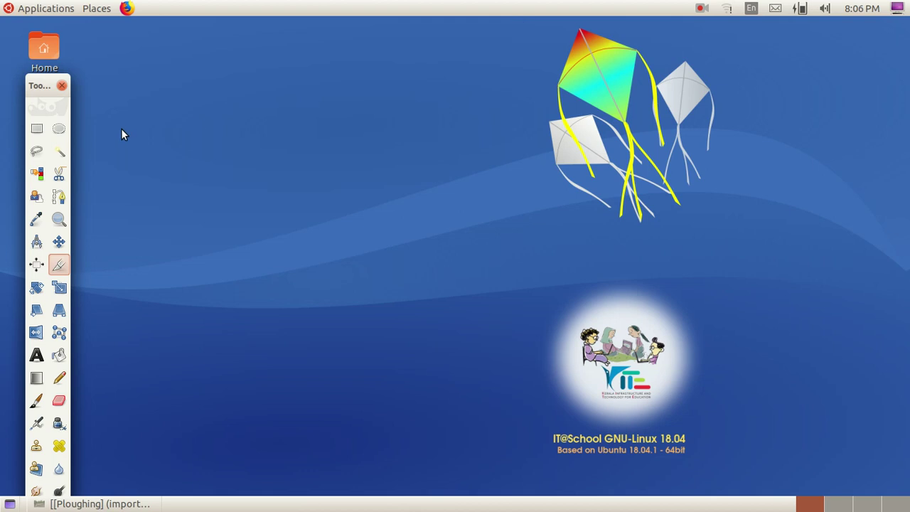
Close the toolbox, browse Home to the SCHOOL folder, and reopen sample.xcf
{"action": "left_click", "coordinate": [62, 86]}
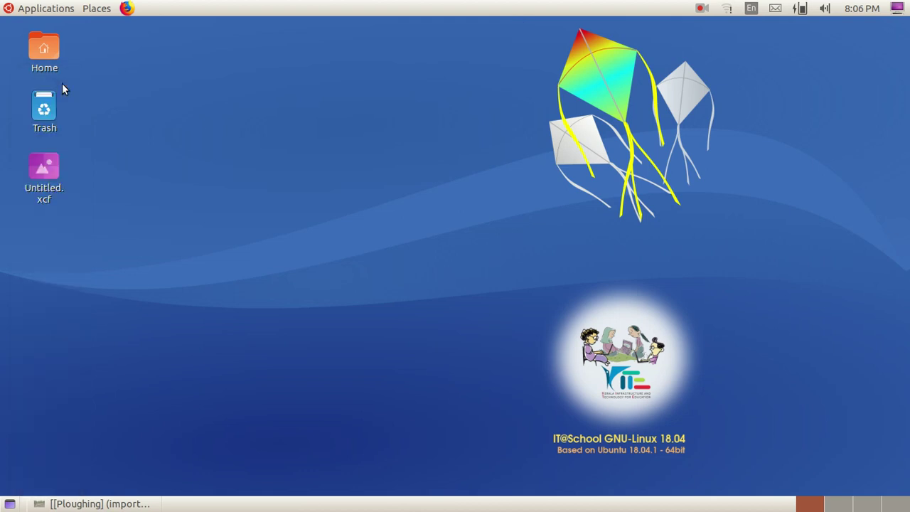
{"action": "double_click", "coordinate": [43, 49]}
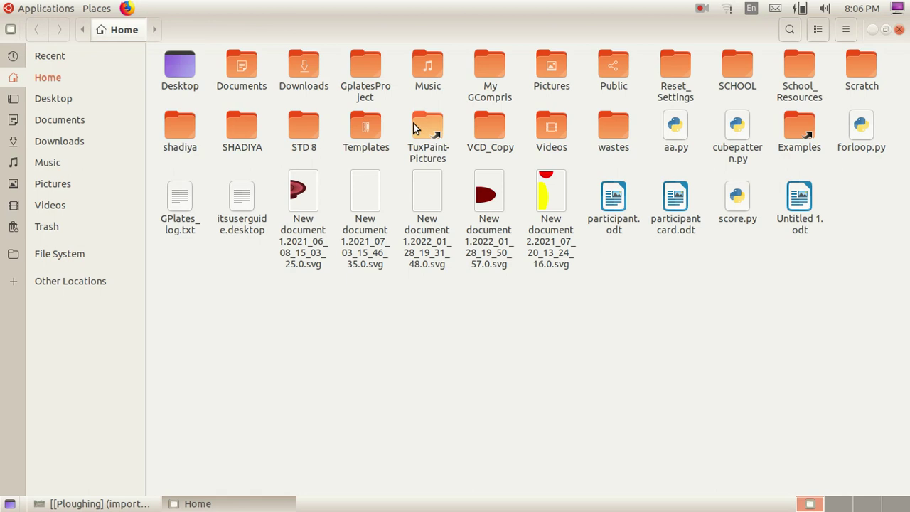
{"action": "double_click", "coordinate": [721, 68]}
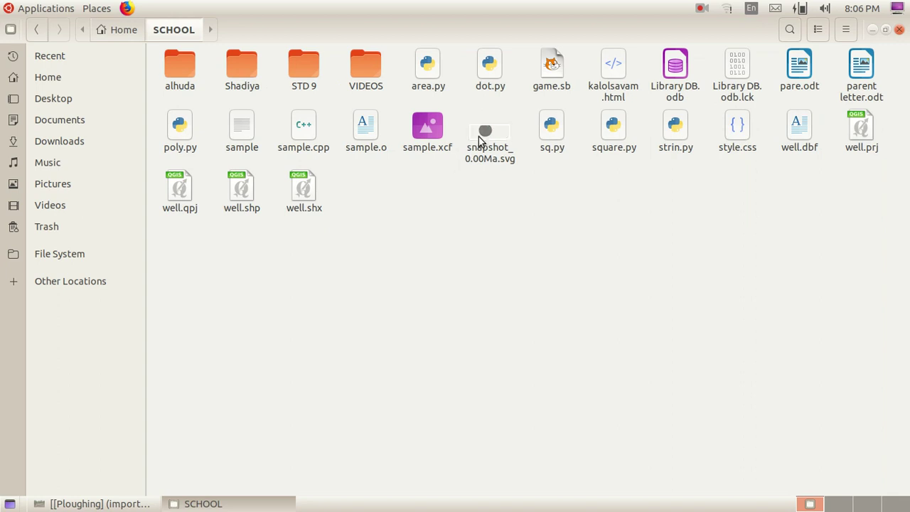
{"action": "left_click", "coordinate": [430, 126]}
{"action": "double_click", "coordinate": [430, 127]}
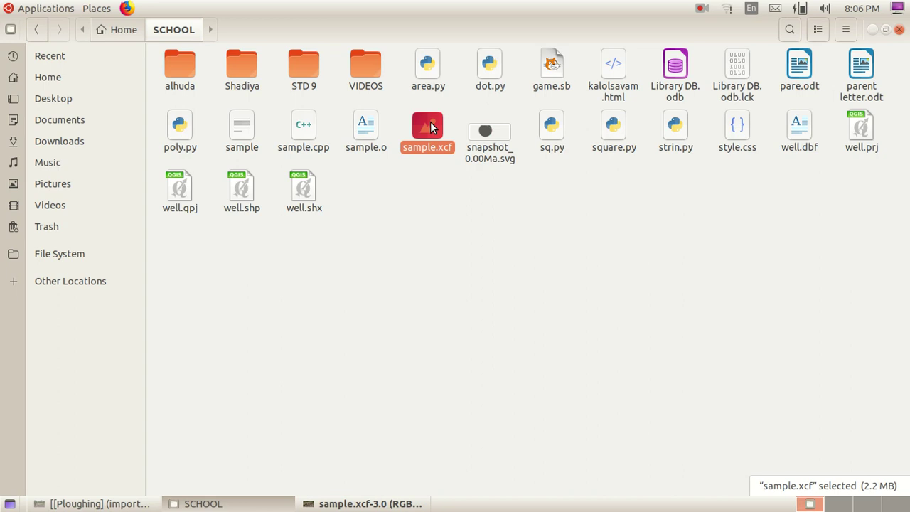
Bring the GIMP window showing sample.xcf to the front and maximize it
{"action": "left_click", "coordinate": [432, 186]}
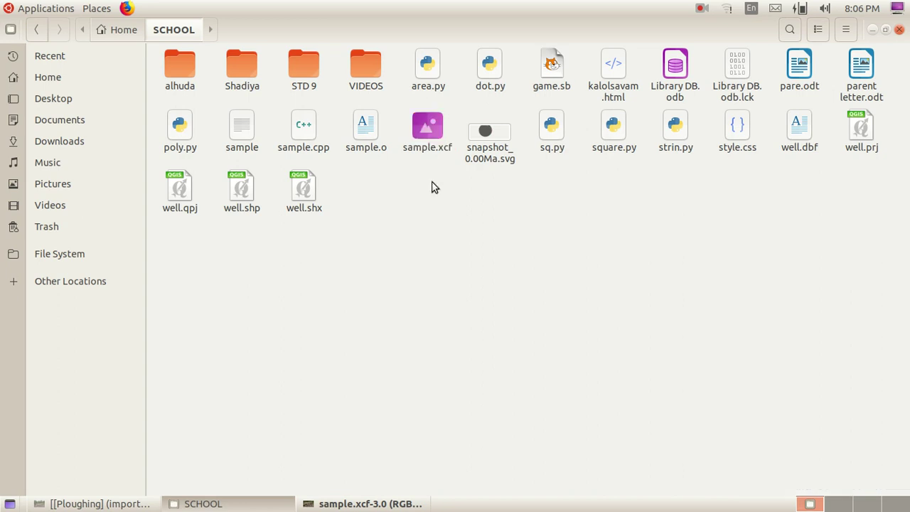
{"action": "left_click", "coordinate": [373, 505]}
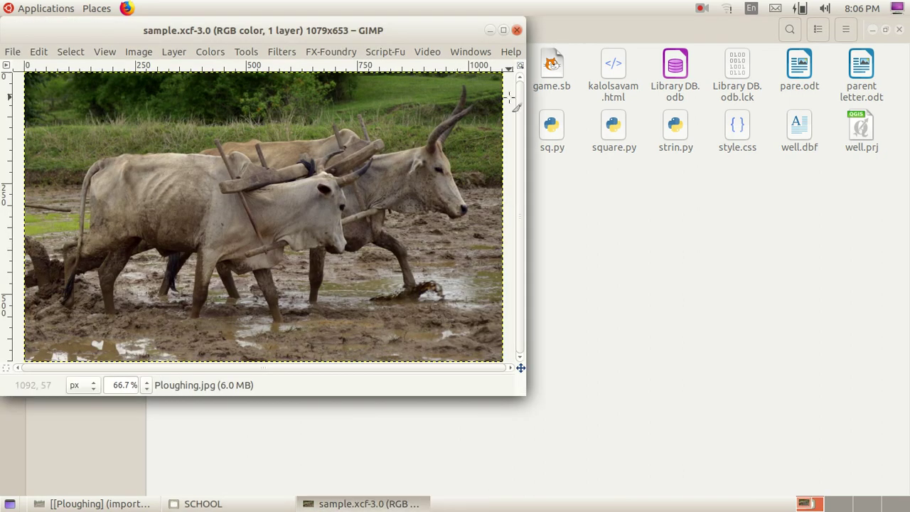
{"action": "left_click", "coordinate": [505, 30]}
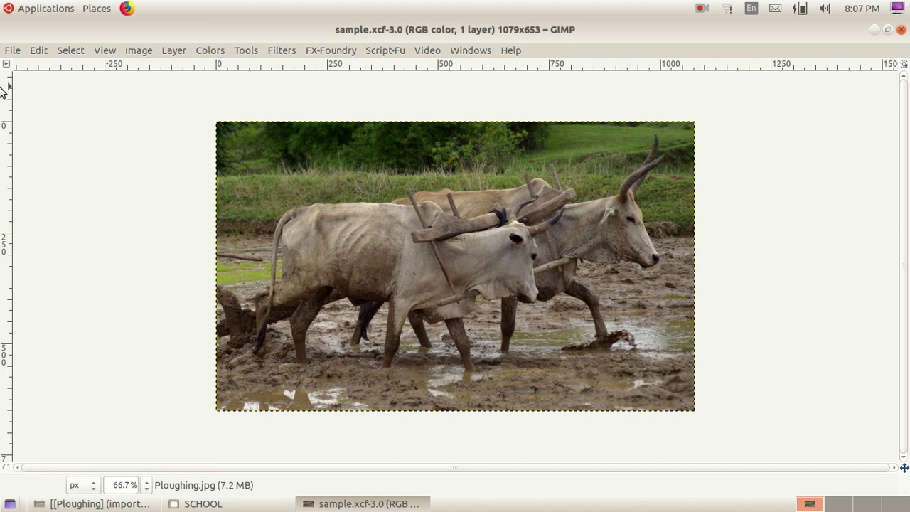
Export the photo as sample.png into the SCHOOL folder, accepting the PNG options
{"action": "left_click", "coordinate": [13, 50]}
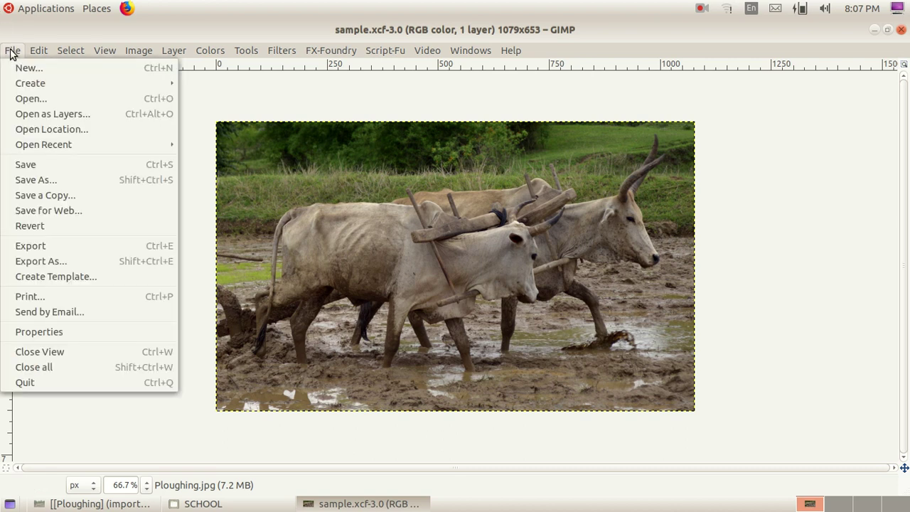
{"action": "left_click", "coordinate": [90, 251]}
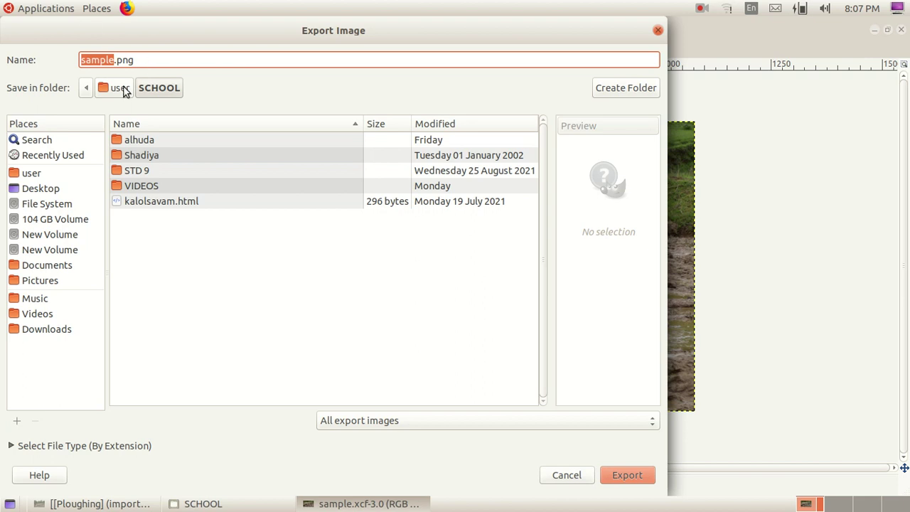
{"action": "left_click", "coordinate": [47, 175]}
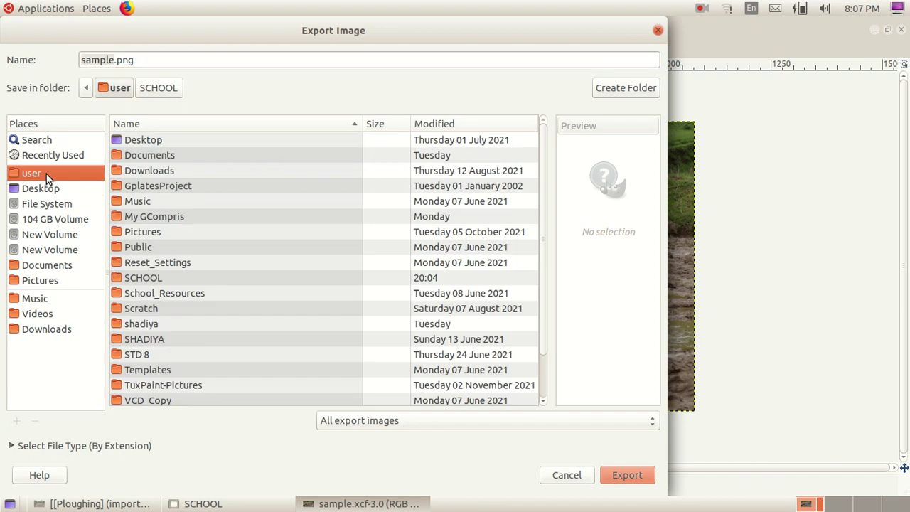
{"action": "double_click", "coordinate": [162, 280]}
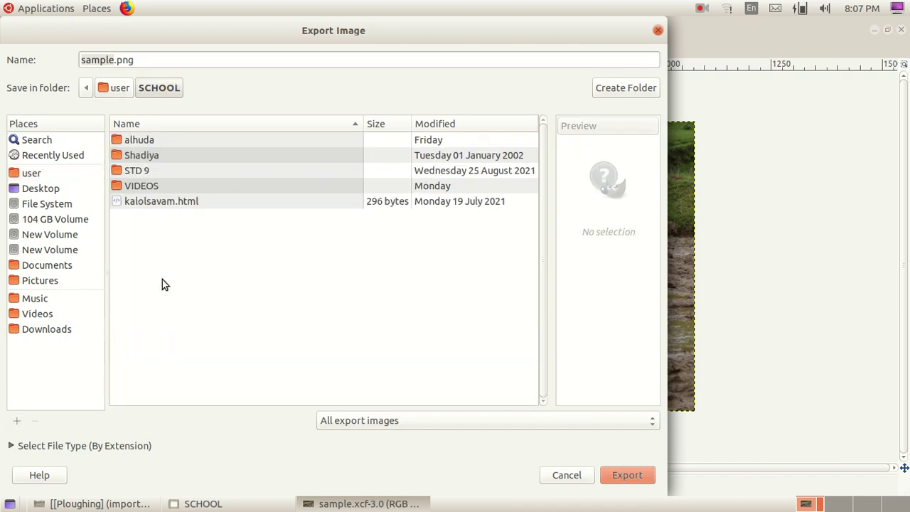
{"action": "left_click", "coordinate": [114, 60]}
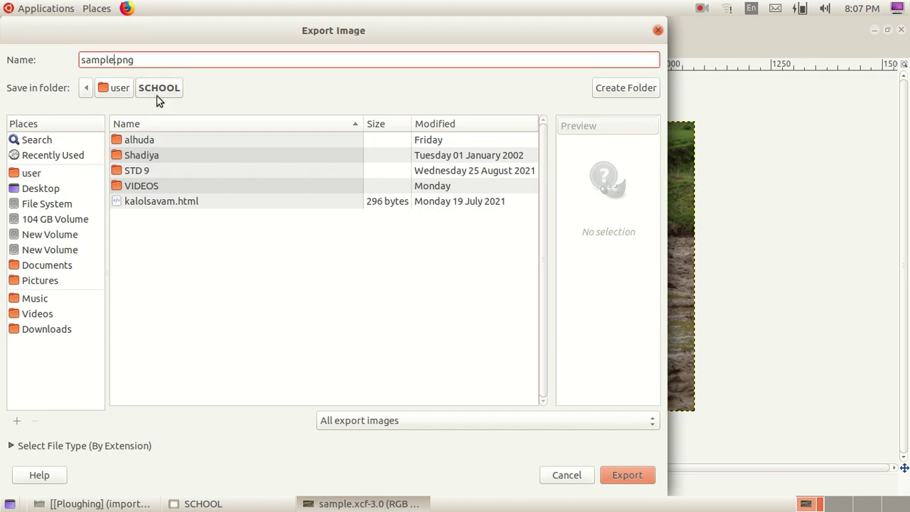
{"action": "left_click", "coordinate": [626, 475]}
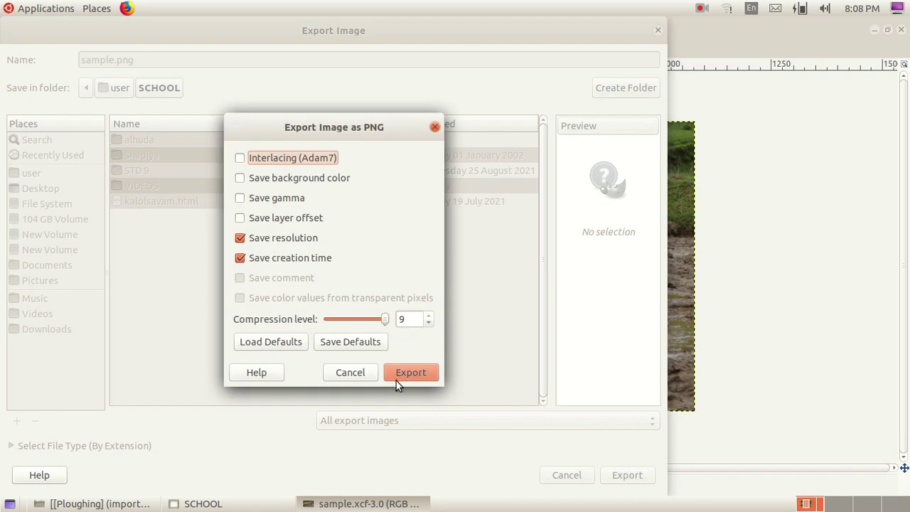
{"action": "left_click", "coordinate": [419, 374]}
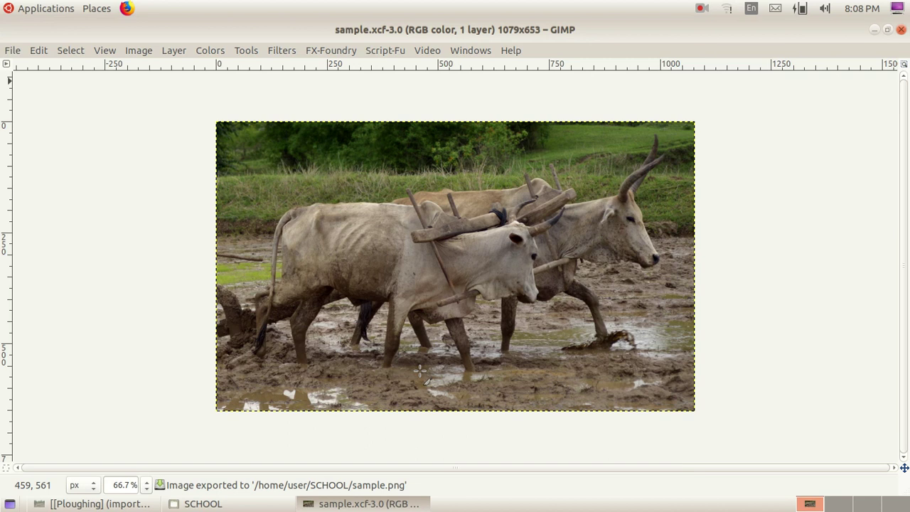
Close GIMP, view sample.png in the image viewer, then minimize the file manager
{"action": "left_click", "coordinate": [901, 31]}
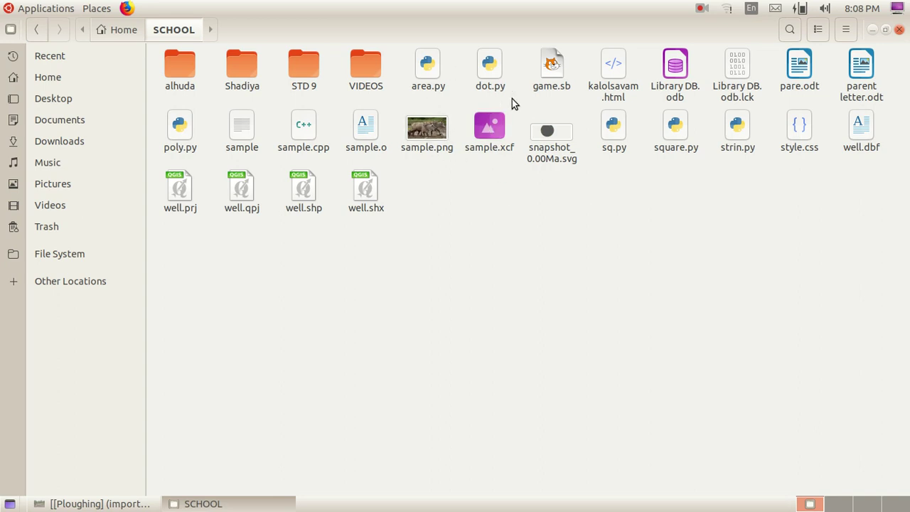
{"action": "double_click", "coordinate": [424, 129]}
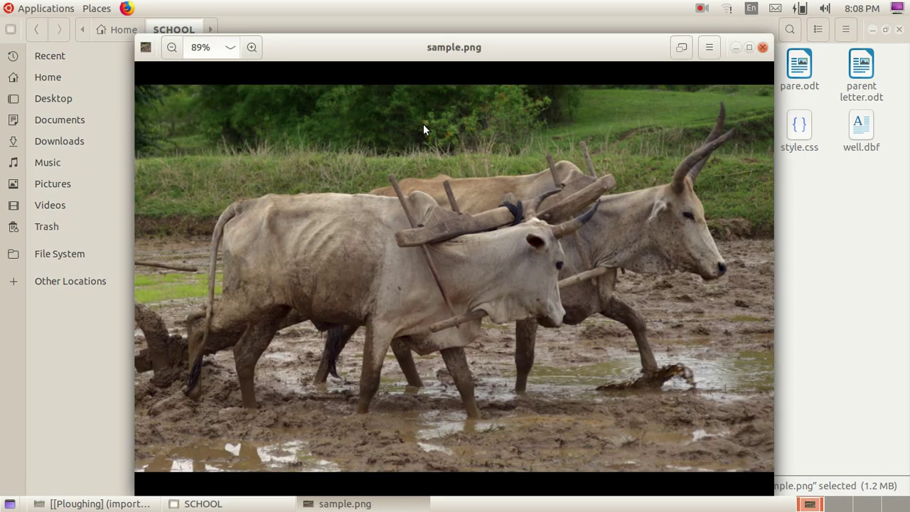
{"action": "left_click", "coordinate": [762, 47]}
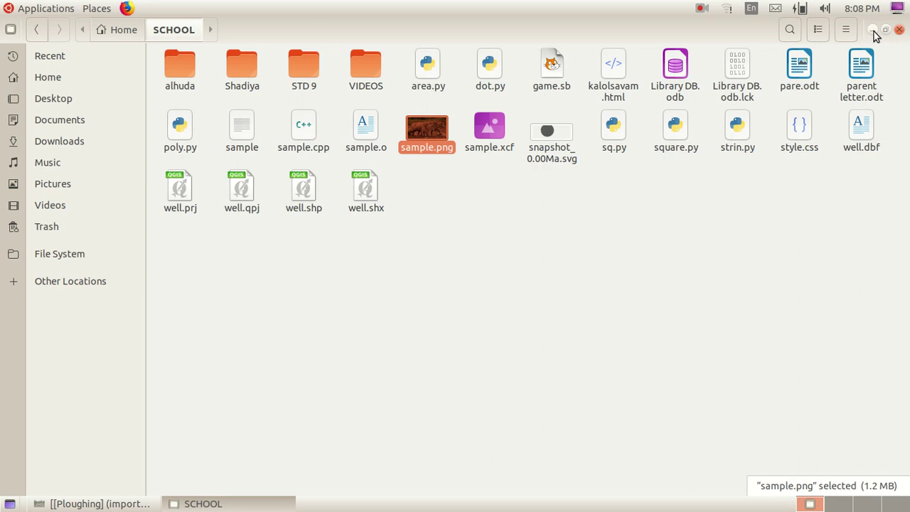
{"action": "left_click", "coordinate": [873, 30]}
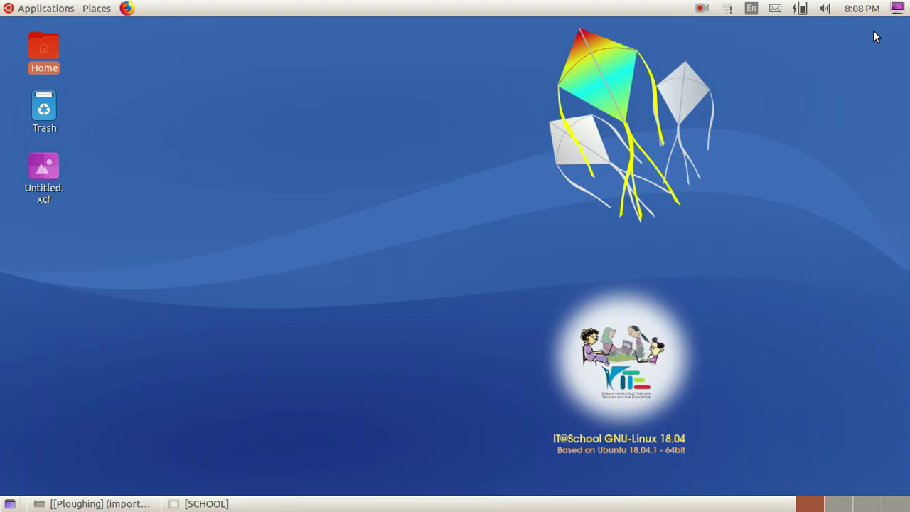